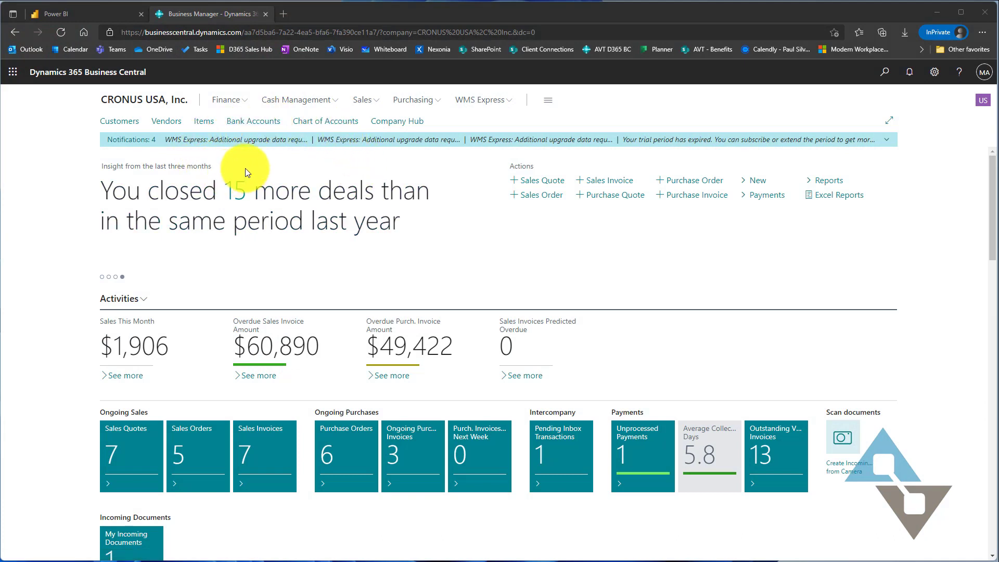
Open Customers and view the invoice history of Trey Research, School of Fine Art and Alpine Ski House.
{"action": "left_click", "coordinate": [120, 123]}
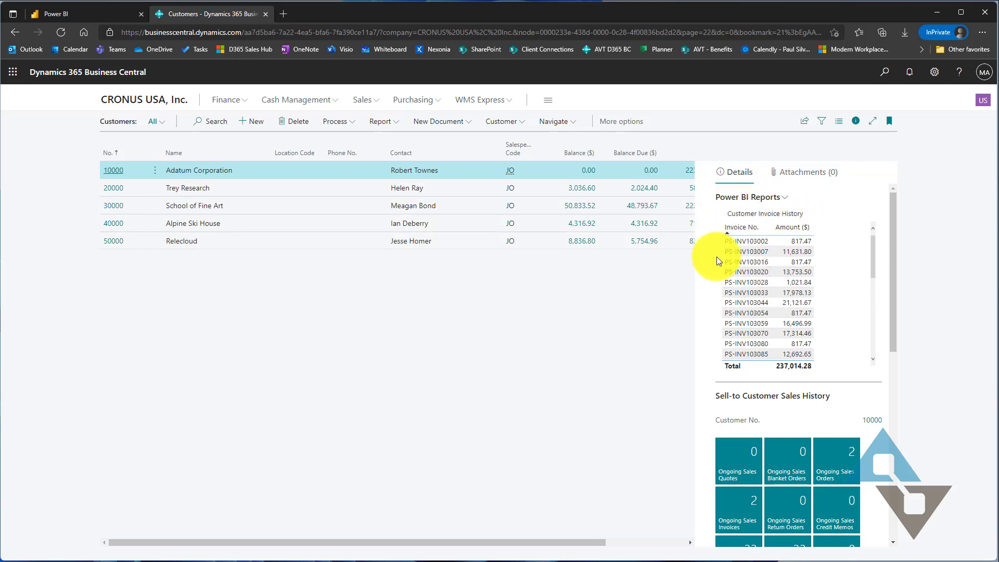
{"action": "left_click", "coordinate": [240, 192]}
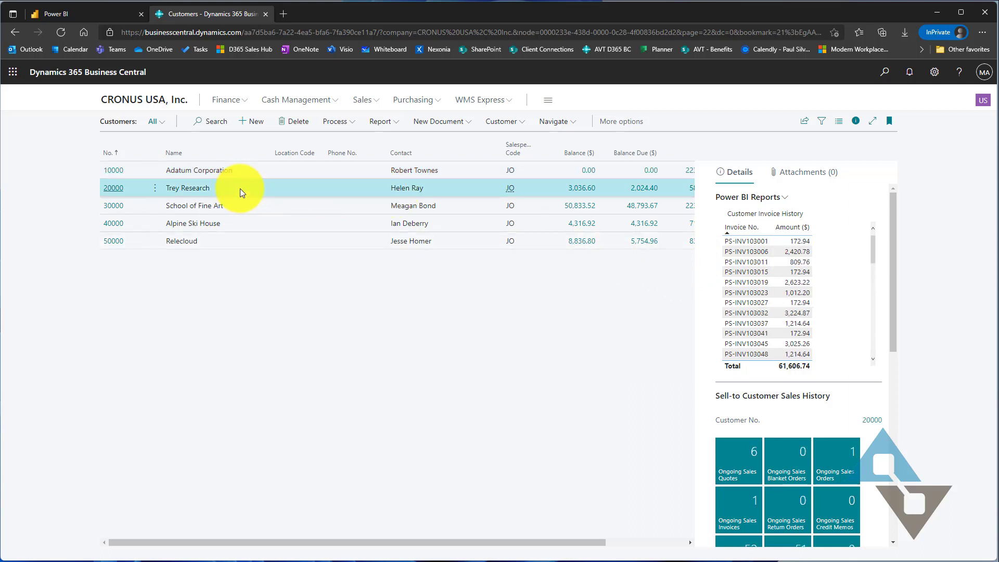
{"action": "left_click", "coordinate": [240, 208]}
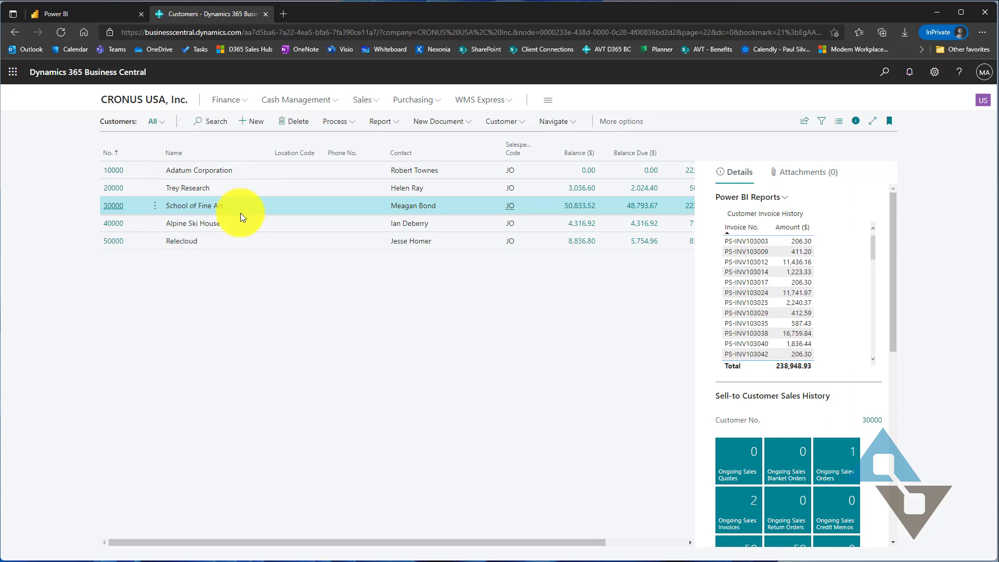
{"action": "left_click", "coordinate": [240, 226]}
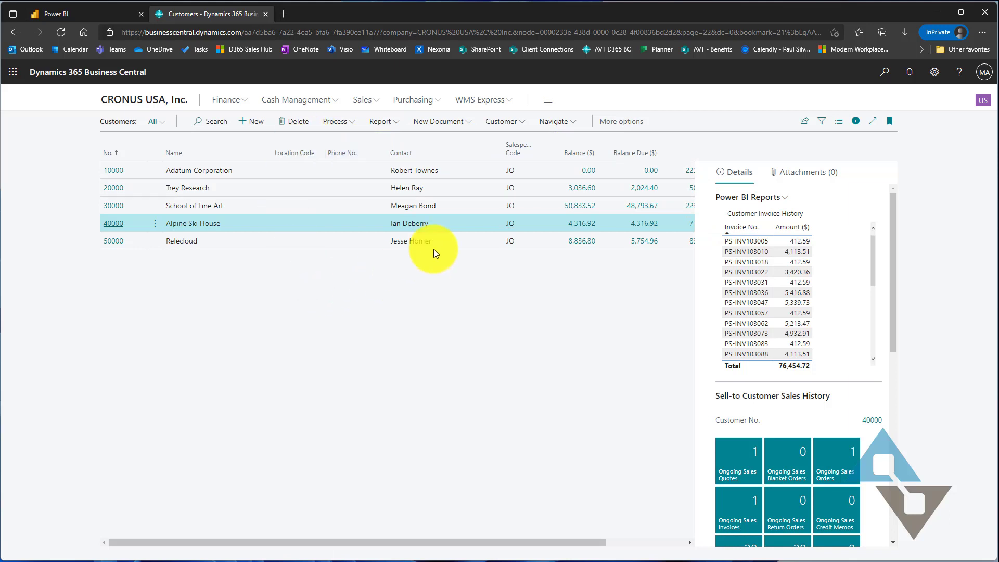
Hide the Power BI Reports factbox on the Customers list.
{"action": "left_click", "coordinate": [618, 122]}
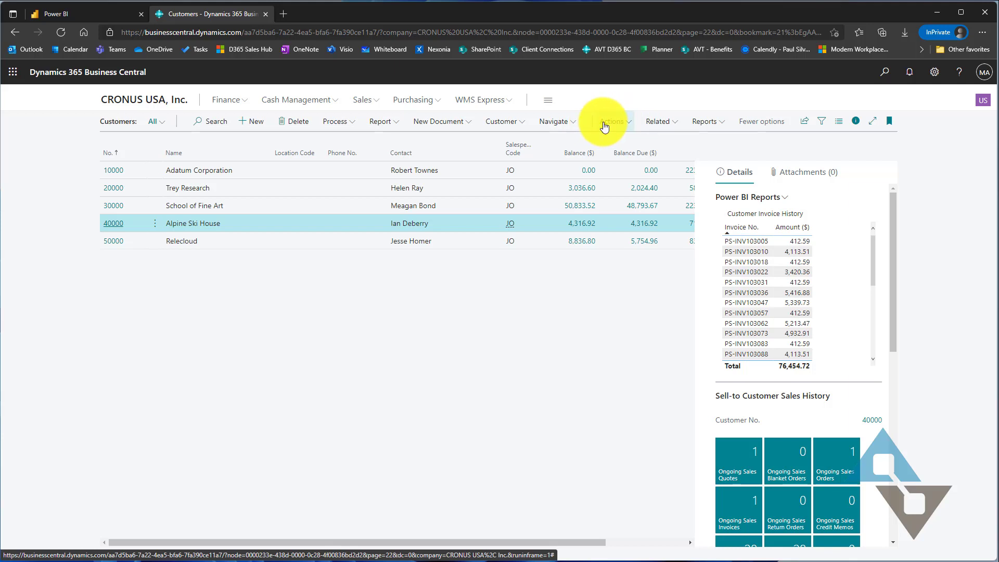
{"action": "left_click", "coordinate": [624, 124]}
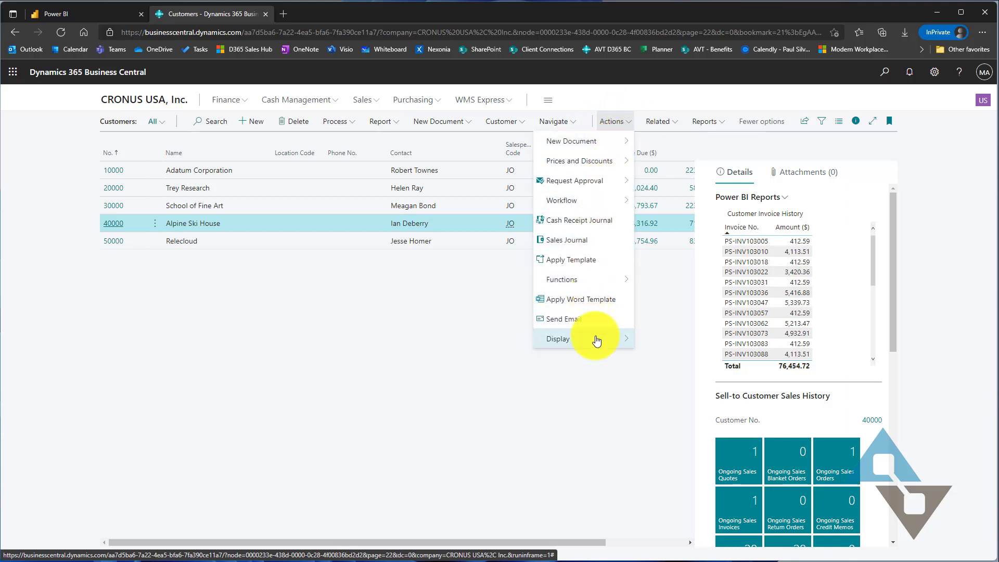
{"action": "mouse_move", "coordinate": [595, 339]}
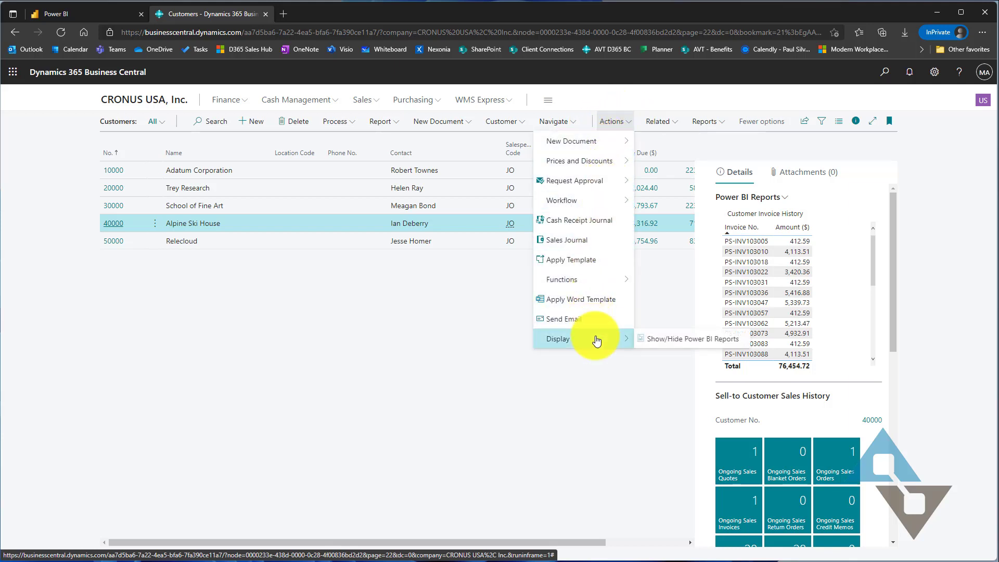
{"action": "left_click", "coordinate": [692, 340]}
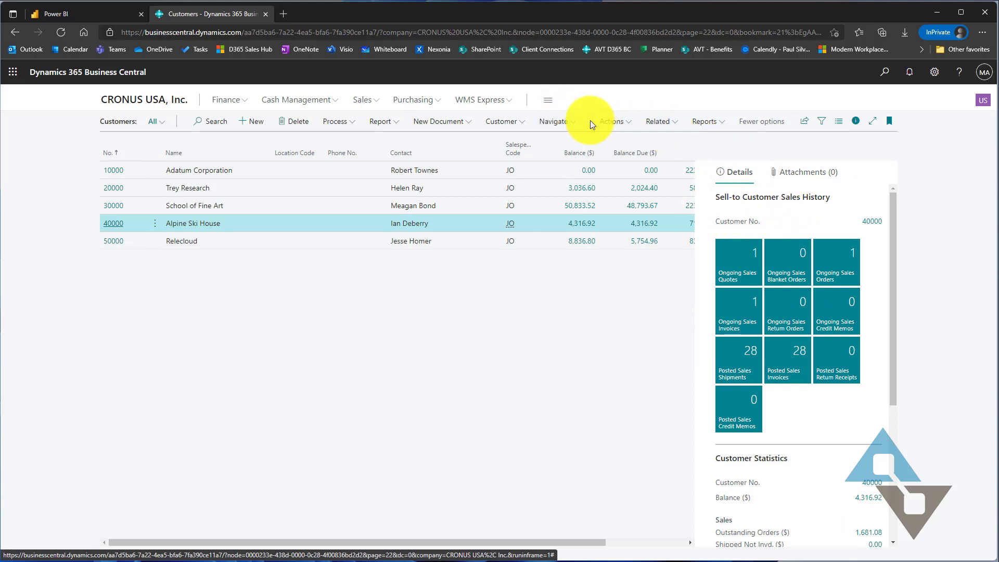
Show the Power BI Reports factbox again and return to the CRONUS USA, Inc. home page.
{"action": "left_click", "coordinate": [623, 124]}
{"action": "mouse_move", "coordinate": [591, 338]}
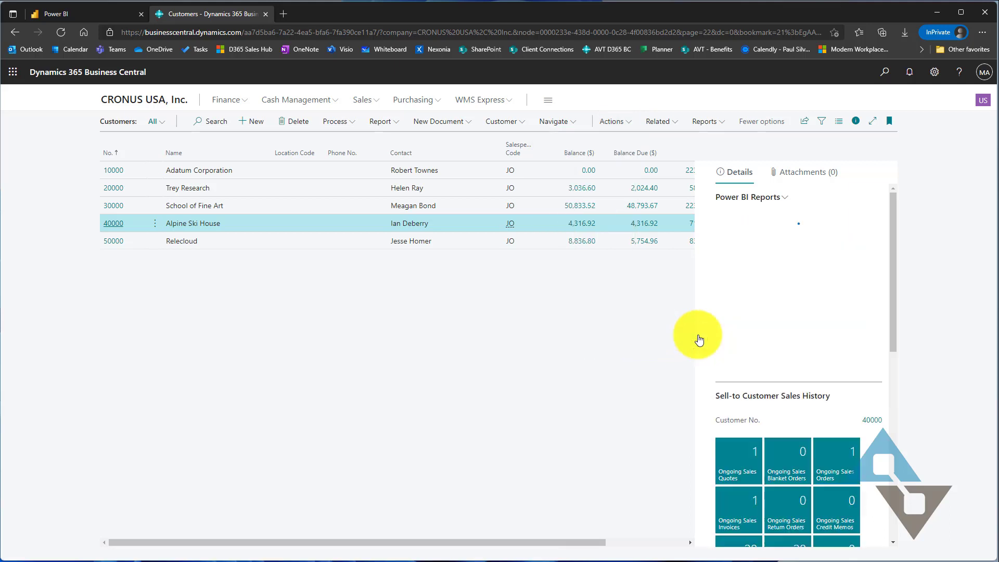
{"action": "left_click", "coordinate": [698, 340]}
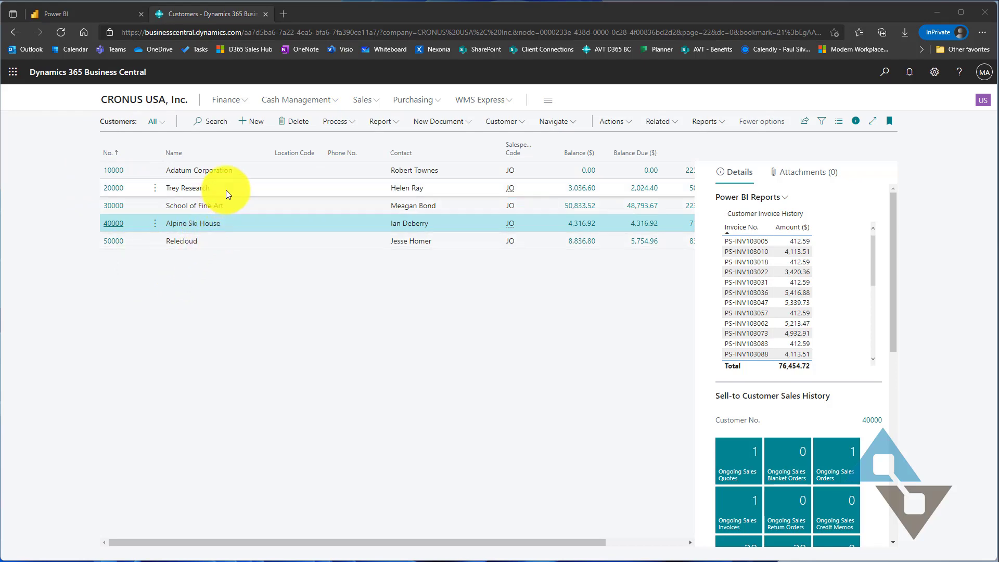
{"action": "left_click", "coordinate": [153, 100]}
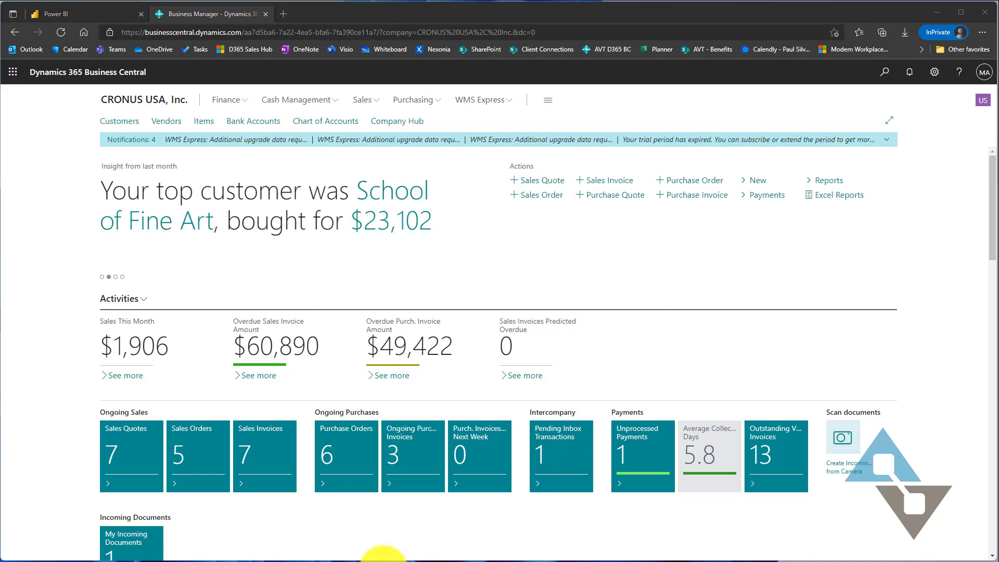
In Power BI Desktop, open the full Get Data list via Get data > More....
{"action": "left_click", "coordinate": [291, 525]}
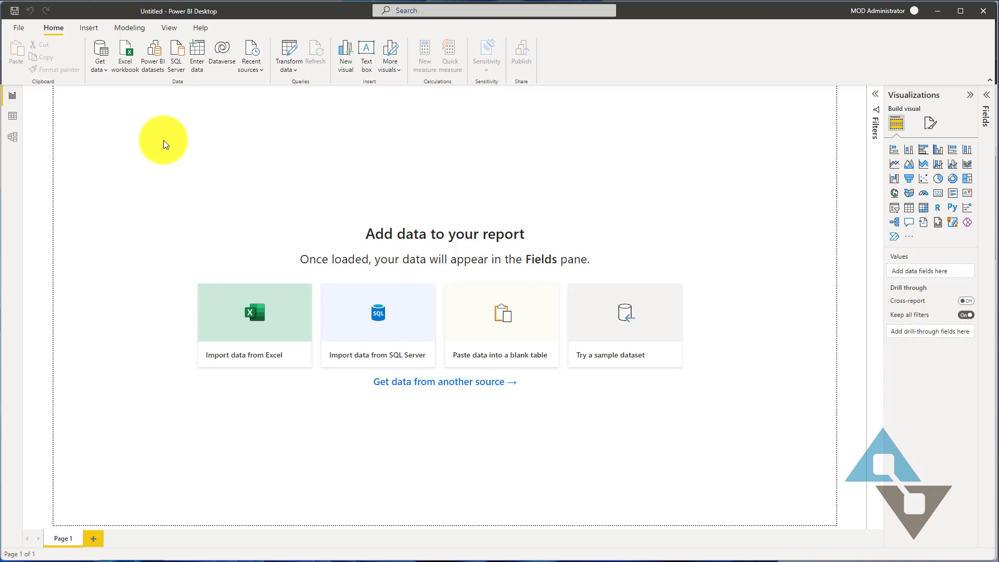
{"action": "left_click", "coordinate": [102, 69]}
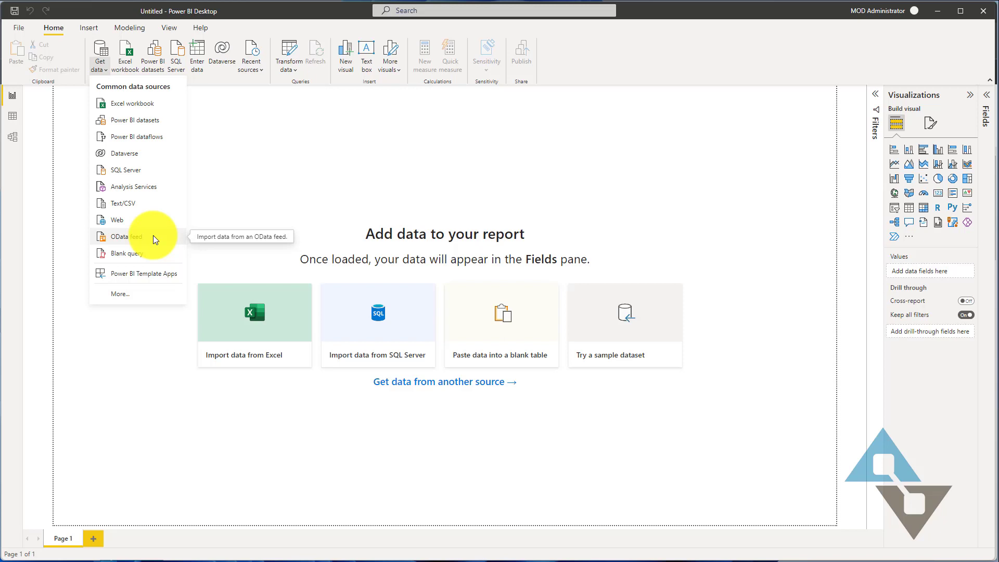
{"action": "left_click", "coordinate": [128, 295]}
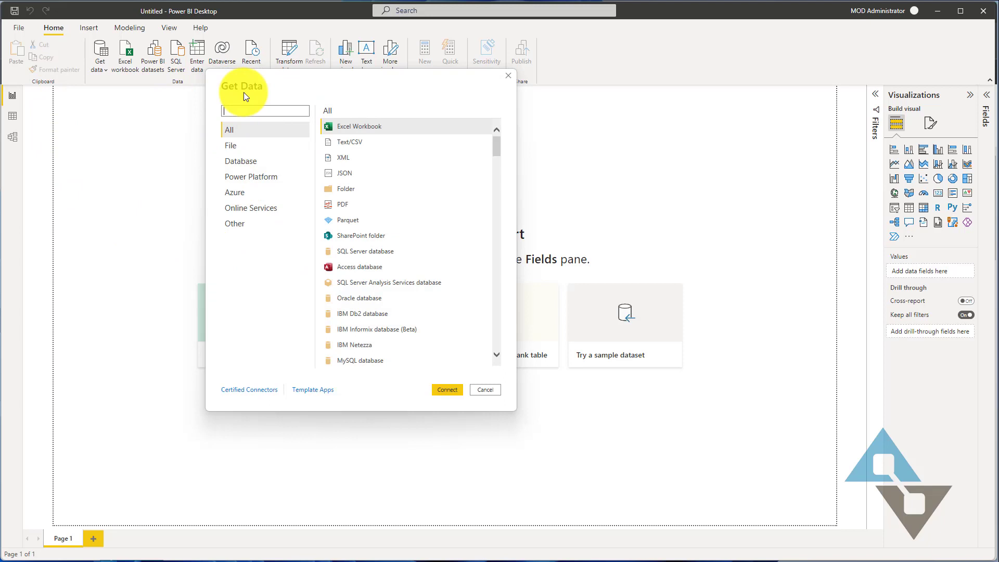
Connect with the Dynamics 365 Business Central connector from Online Services.
{"action": "left_click", "coordinate": [262, 207]}
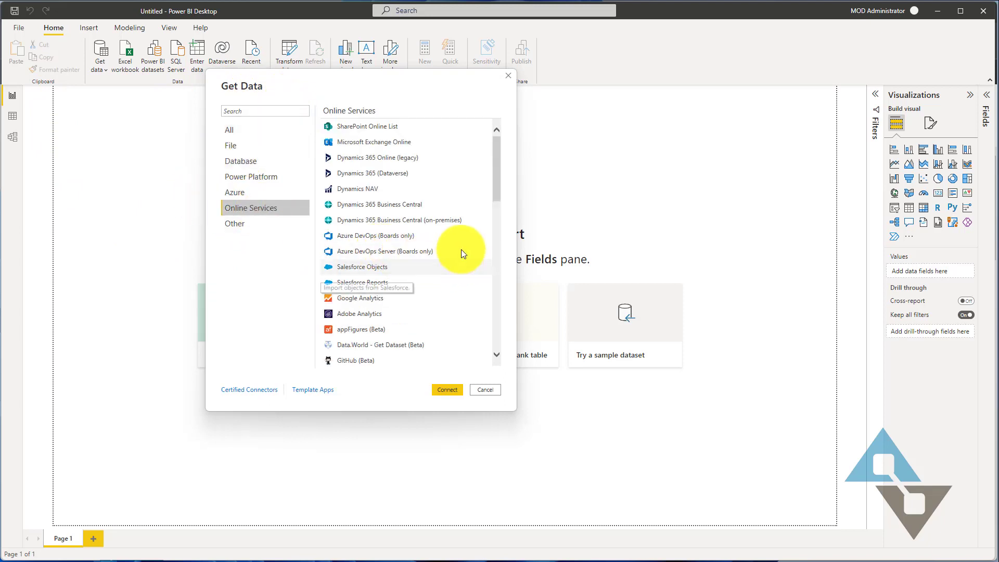
{"action": "left_click", "coordinate": [389, 204]}
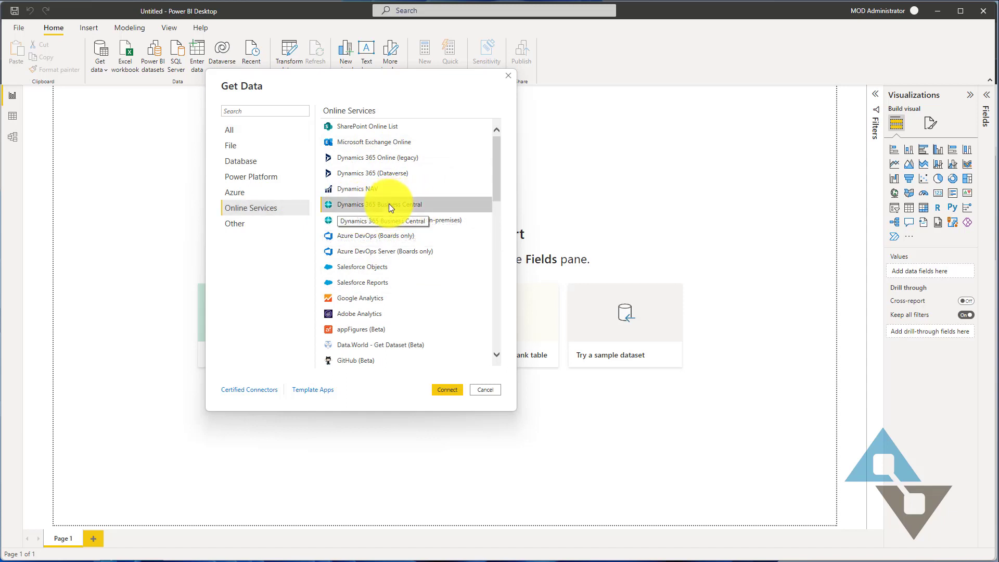
{"action": "left_click", "coordinate": [449, 390]}
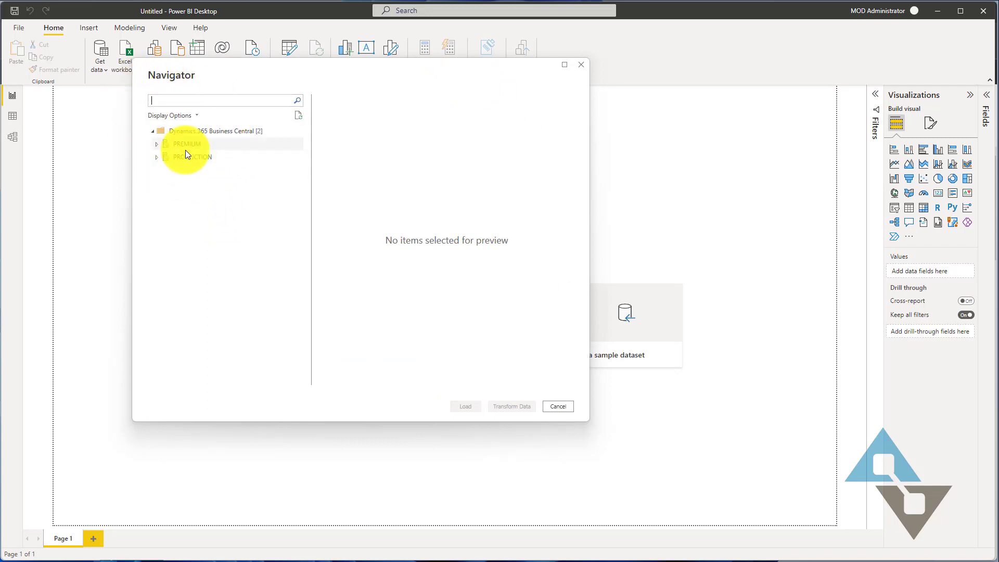
Expand PRODUCTION > CRONUS USA, Inc. > Web Services (legacy) and tick Cust_LedgerEntries.
{"action": "left_click", "coordinate": [157, 157]}
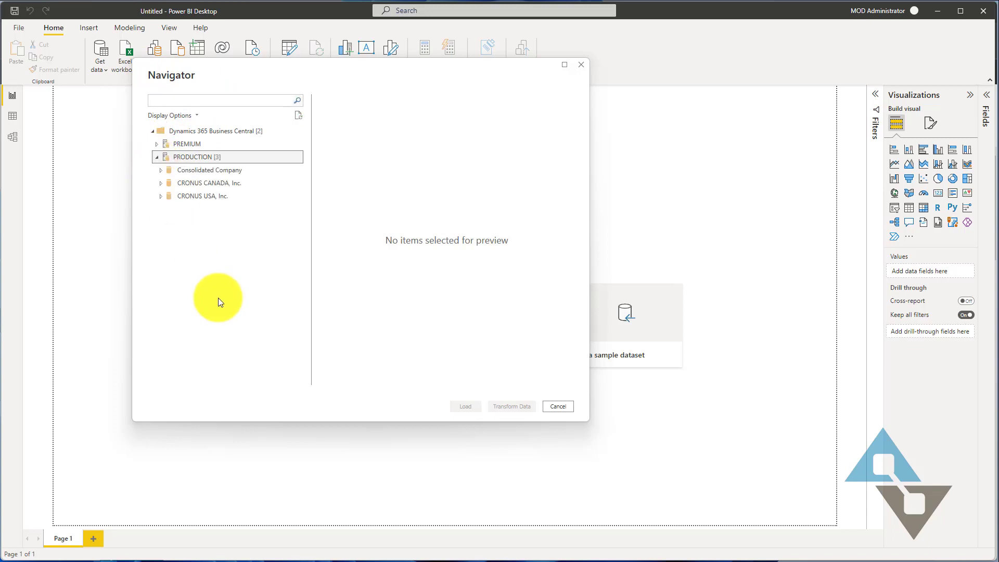
{"action": "left_click", "coordinate": [160, 196]}
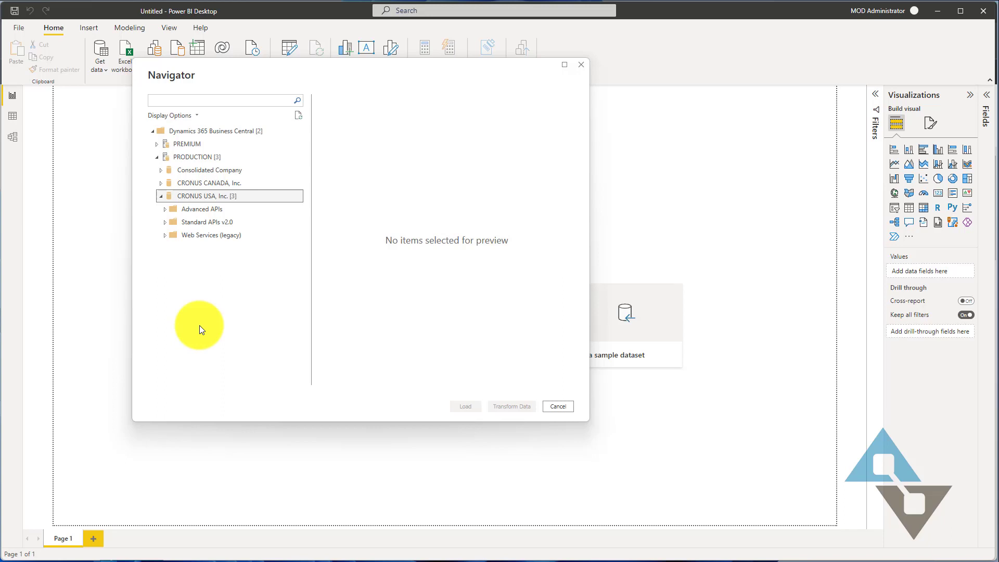
{"action": "left_click", "coordinate": [165, 234]}
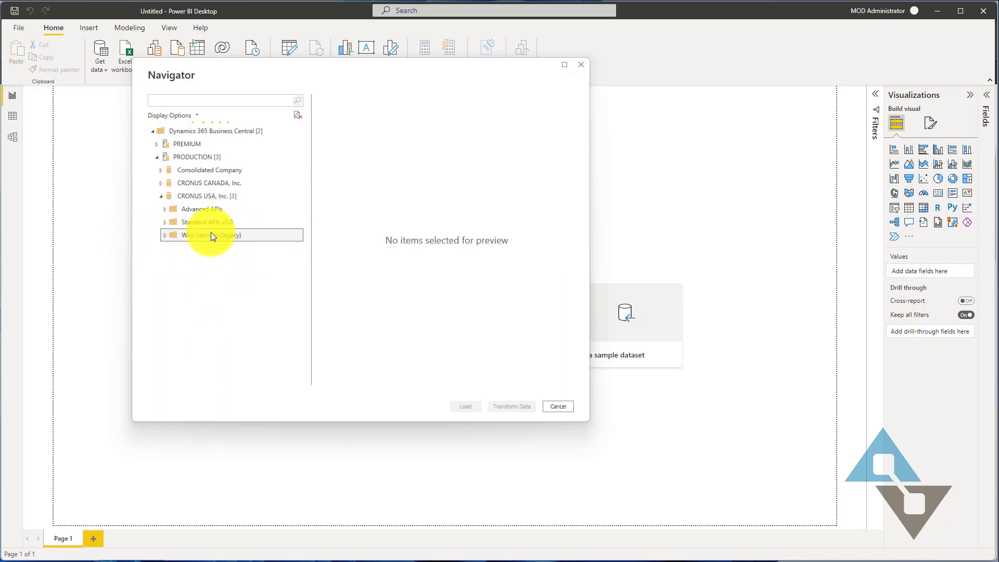
{"action": "scroll", "coordinate": [295, 182], "scroll_direction": "down", "scroll_amount": 2}
{"action": "scroll", "coordinate": [294, 183], "scroll_direction": "down", "scroll_amount": 3}
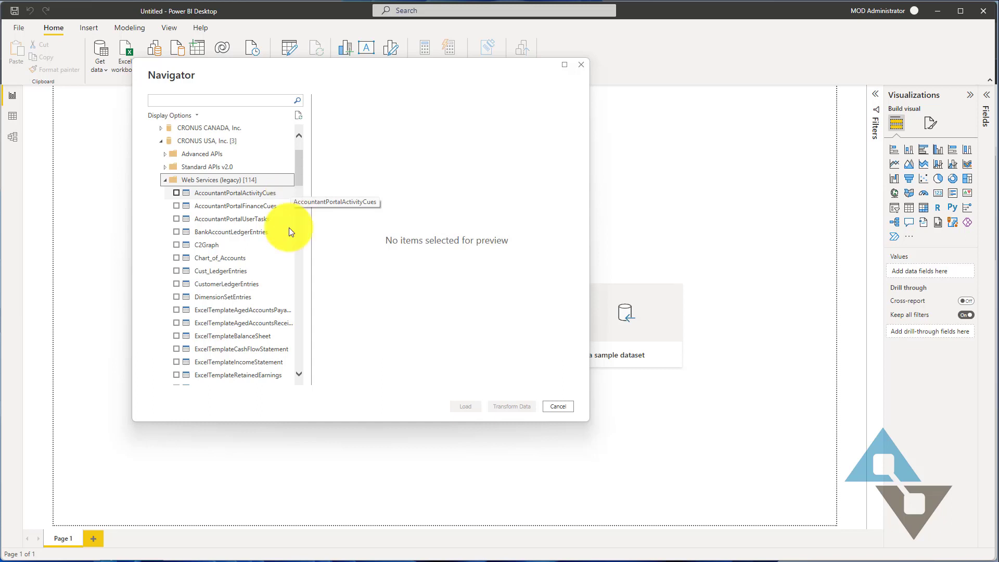
{"action": "left_click", "coordinate": [177, 272]}
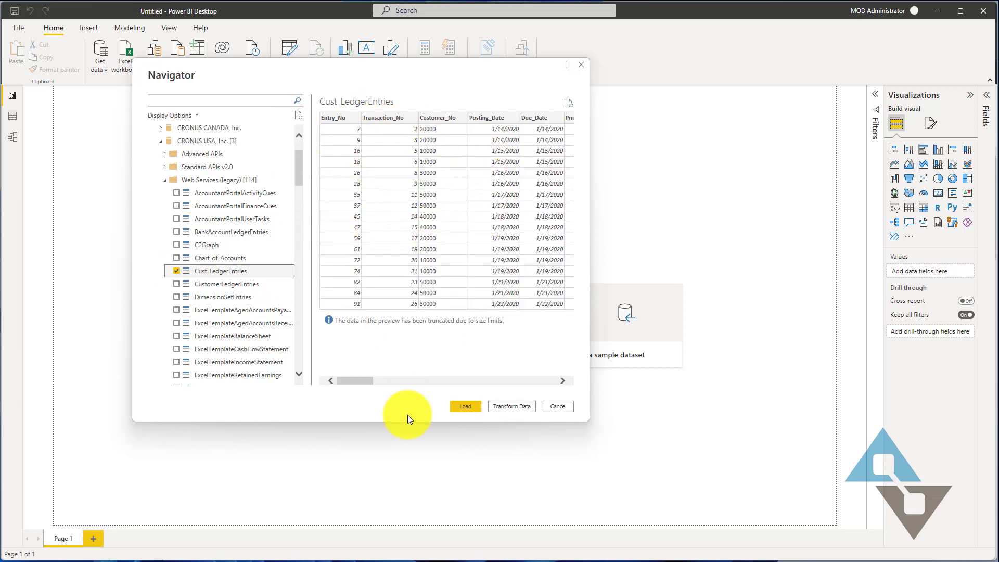
Load the ticked Cust_LedgerEntries table from the Navigator.
{"action": "left_click", "coordinate": [469, 405]}
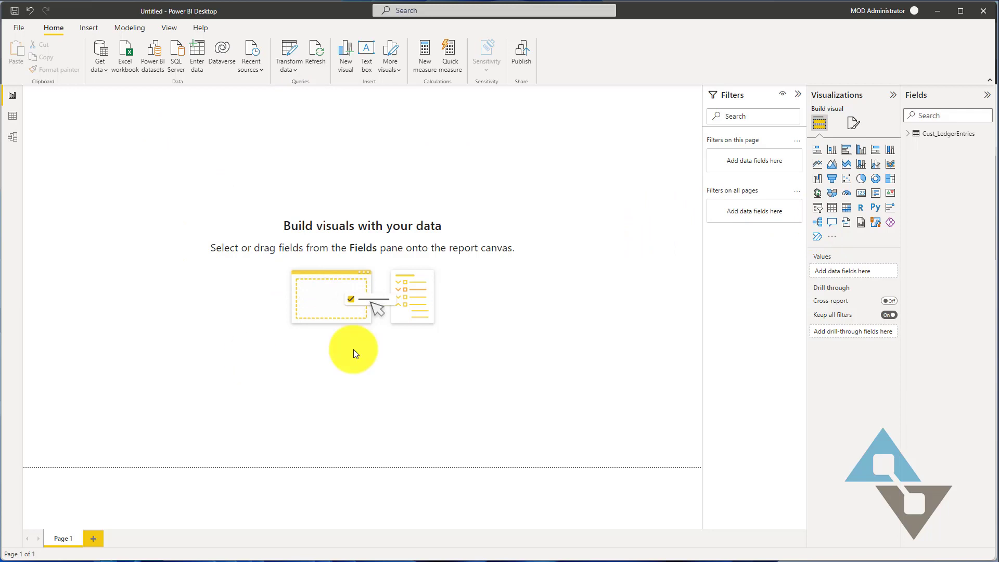
Set the page canvas type to Custom with height 325 and width 310.
{"action": "left_click", "coordinate": [852, 126]}
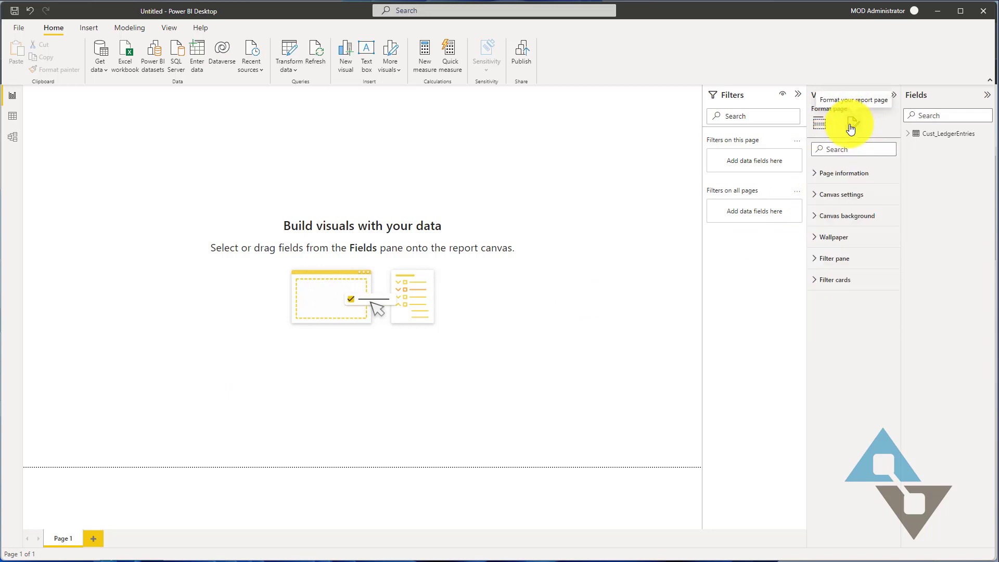
{"action": "left_click", "coordinate": [818, 194]}
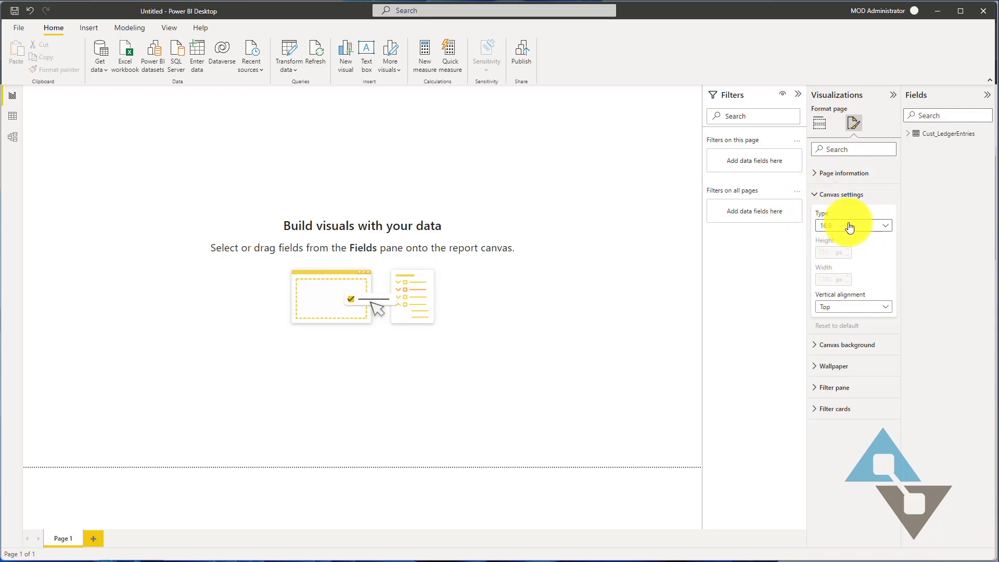
{"action": "left_click", "coordinate": [885, 227]}
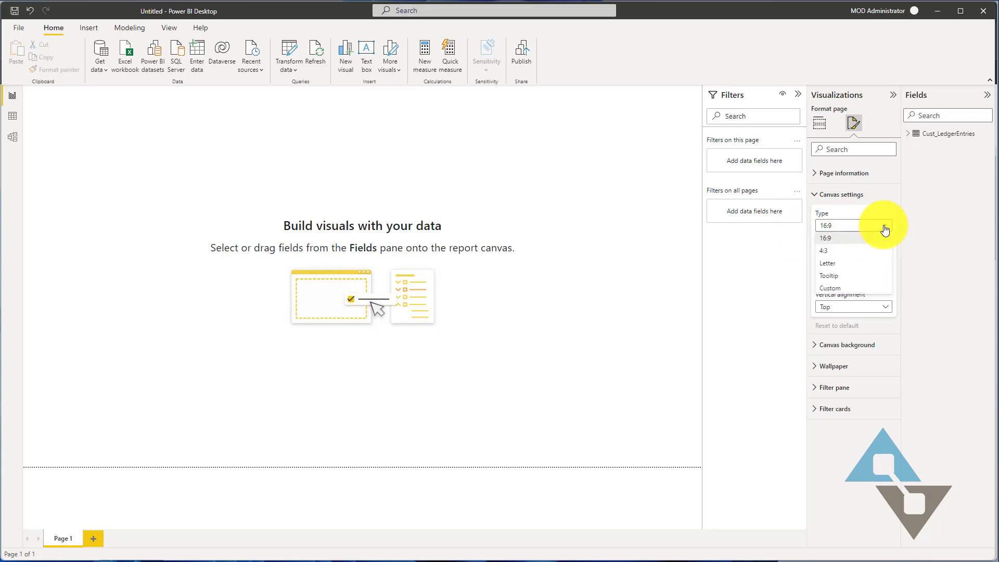
{"action": "left_click", "coordinate": [830, 287]}
{"action": "double_click", "coordinate": [833, 253]}
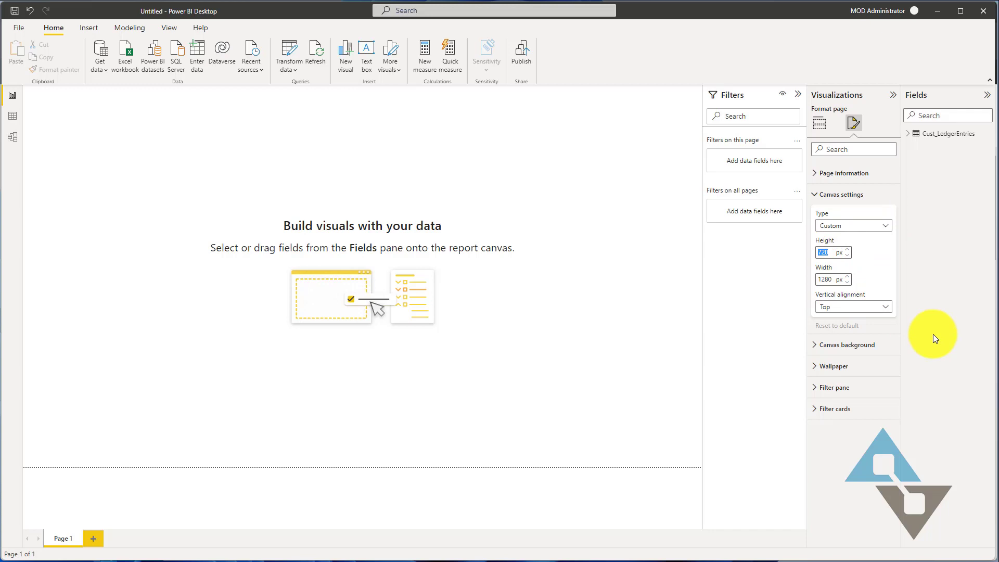
{"action": "type", "text": "325"}
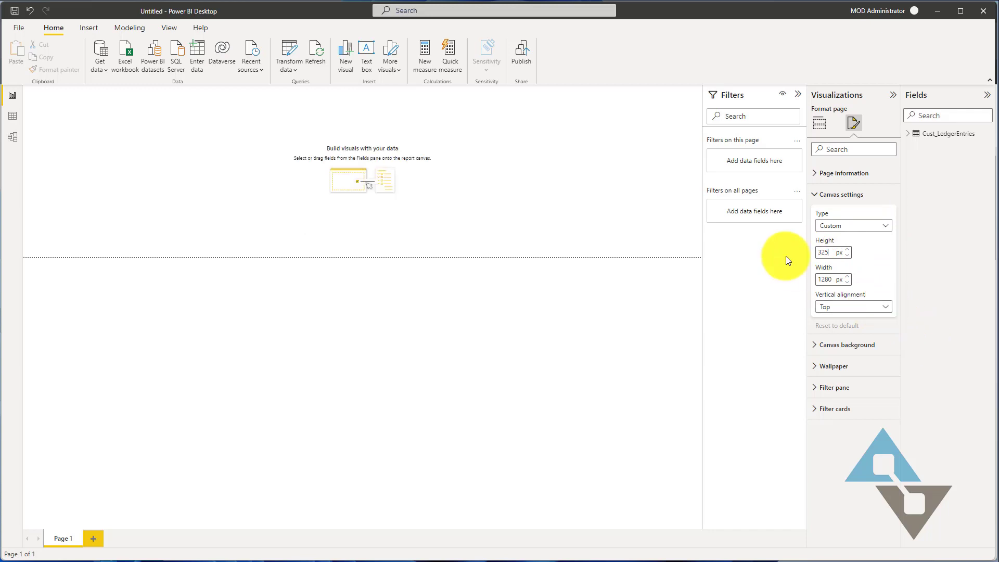
{"action": "double_click", "coordinate": [833, 279]}
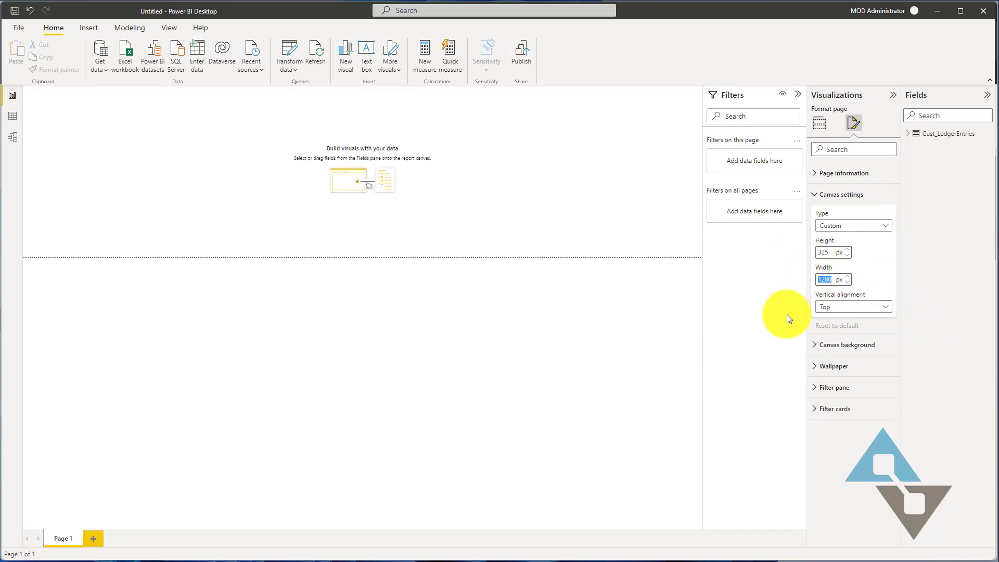
{"action": "type", "text": "310"}
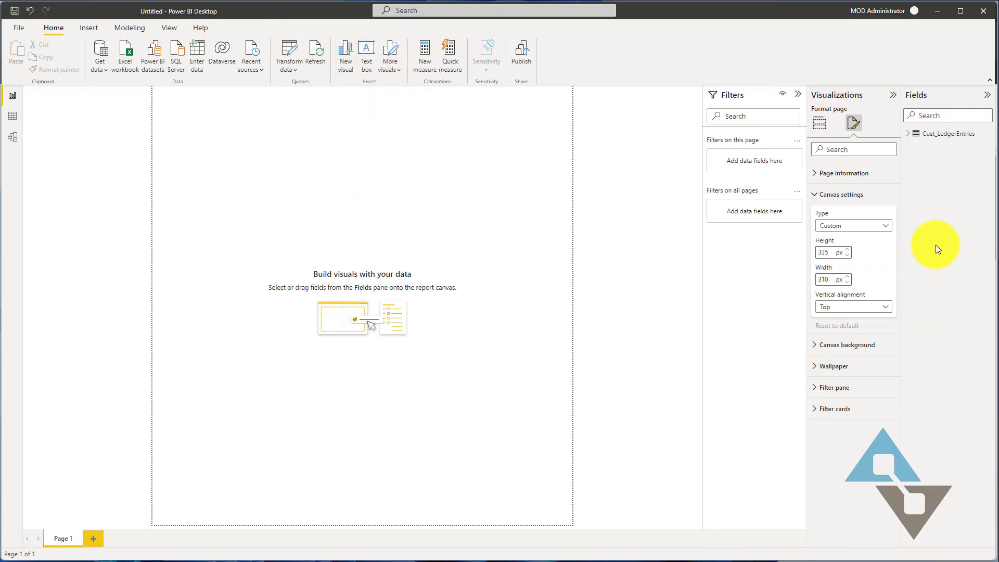
Create a table visual of Cust_LedgerEntries with Document_No and Amount columns.
{"action": "left_click", "coordinate": [910, 137]}
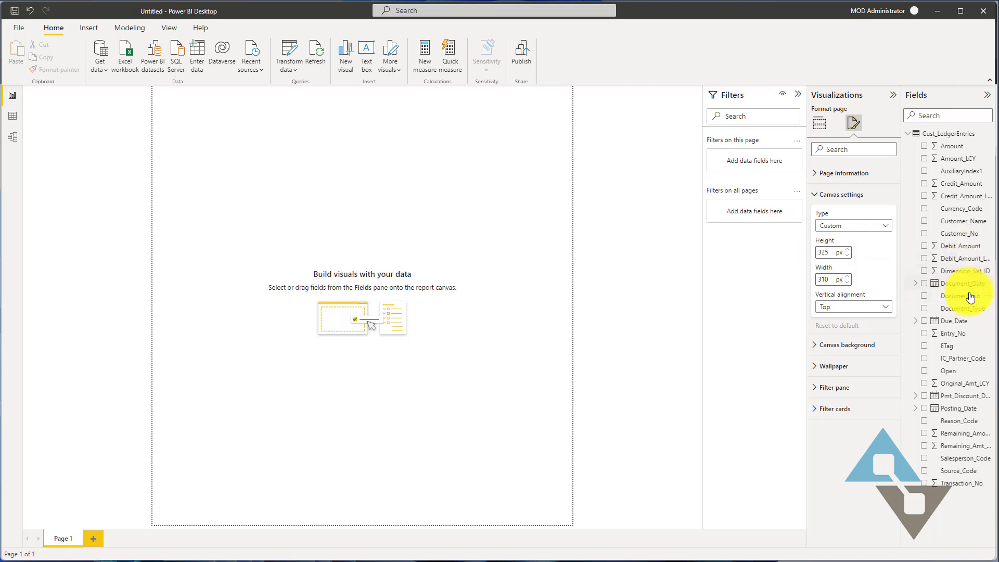
{"action": "left_click_drag", "start_coordinate": [960, 296], "coordinate": [221, 113]}
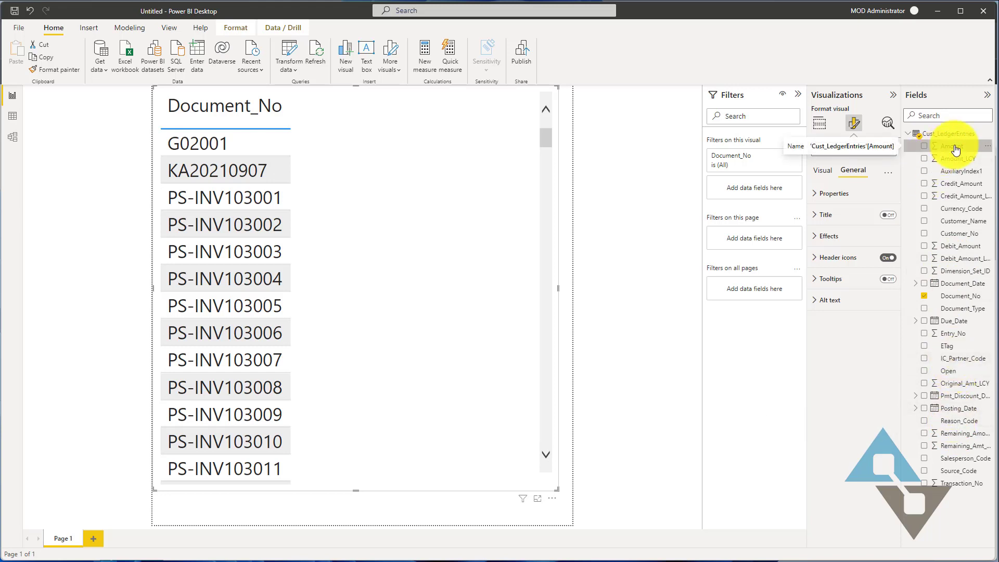
{"action": "left_click_drag", "start_coordinate": [956, 147], "coordinate": [376, 149]}
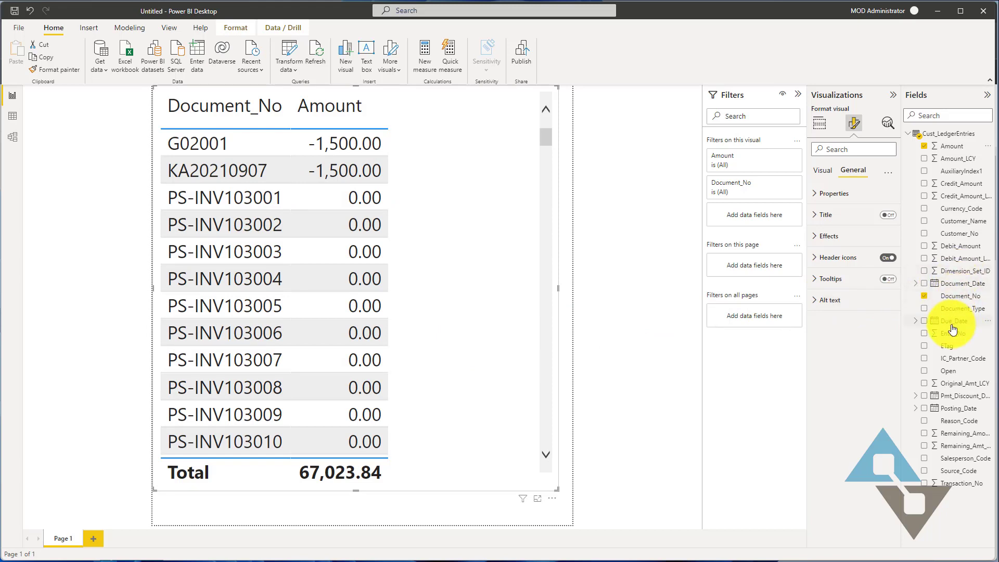
Filter the table visual to Document_Type Invoice, totalling 703,018.47.
{"action": "left_click_drag", "start_coordinate": [963, 311], "coordinate": [785, 214]}
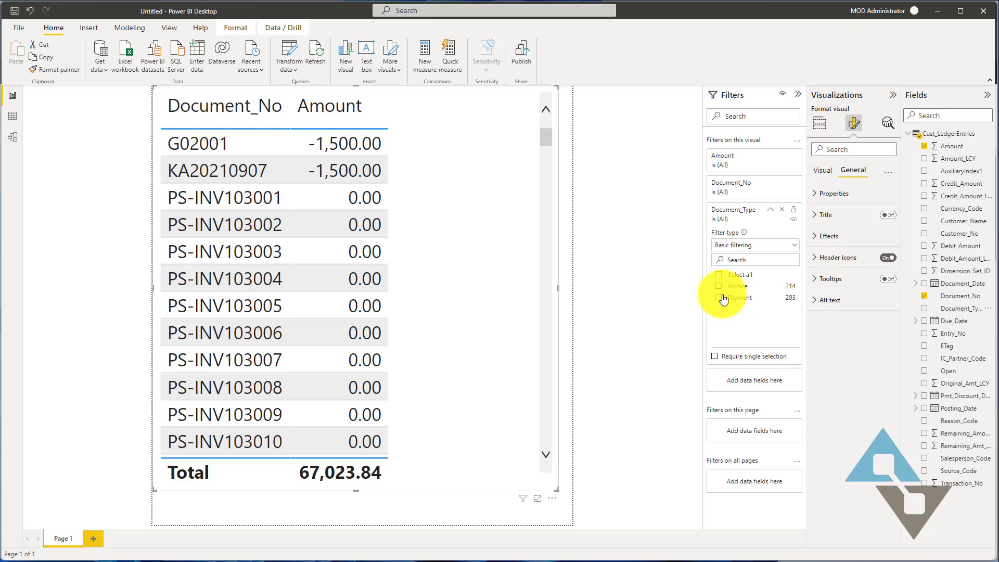
{"action": "left_click", "coordinate": [720, 286]}
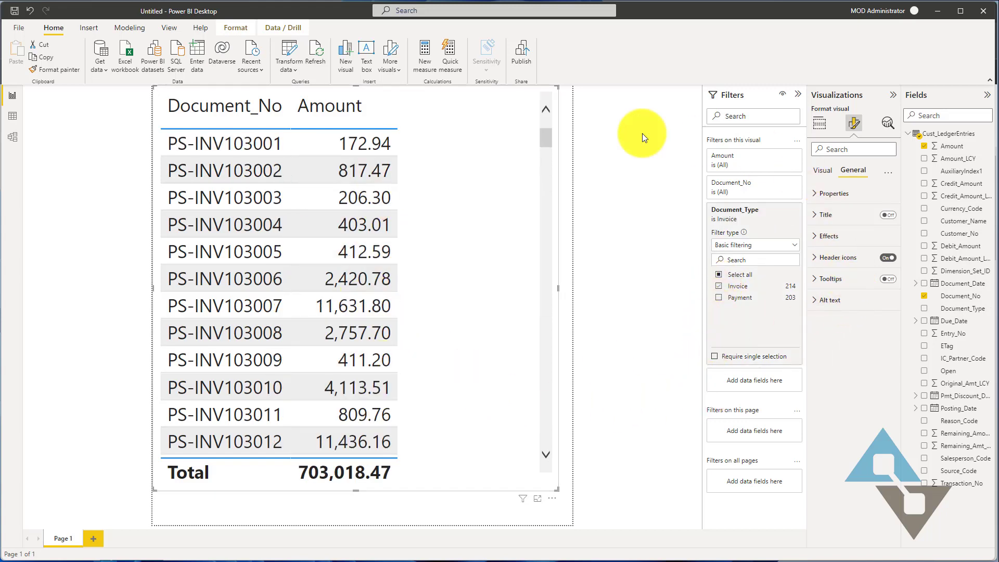
{"action": "scroll", "coordinate": [361, 195], "scroll_direction": "down", "scroll_amount": 2}
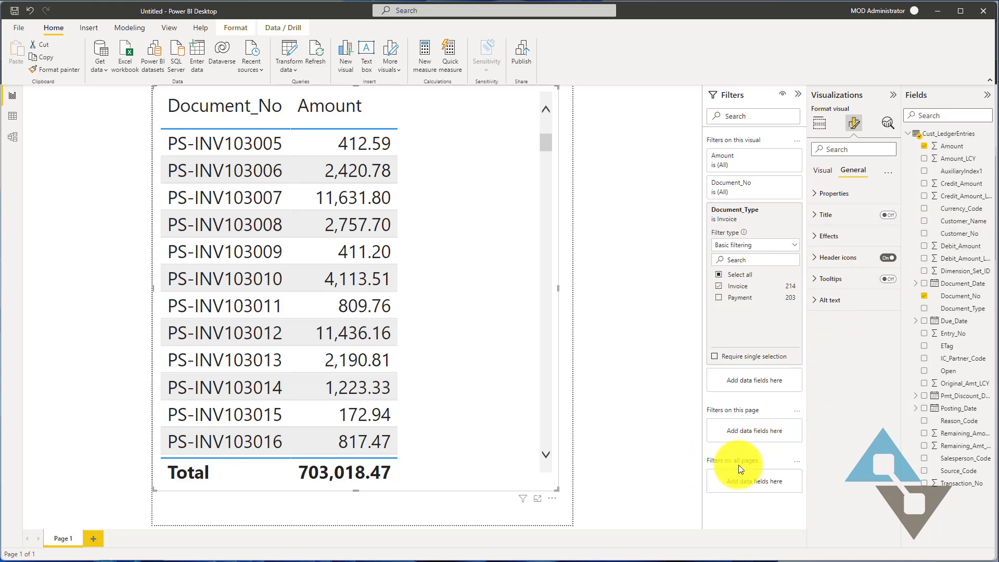
Put Customer_No in the Filters on all pages well, left set to All.
{"action": "left_click_drag", "start_coordinate": [961, 233], "coordinate": [767, 483]}
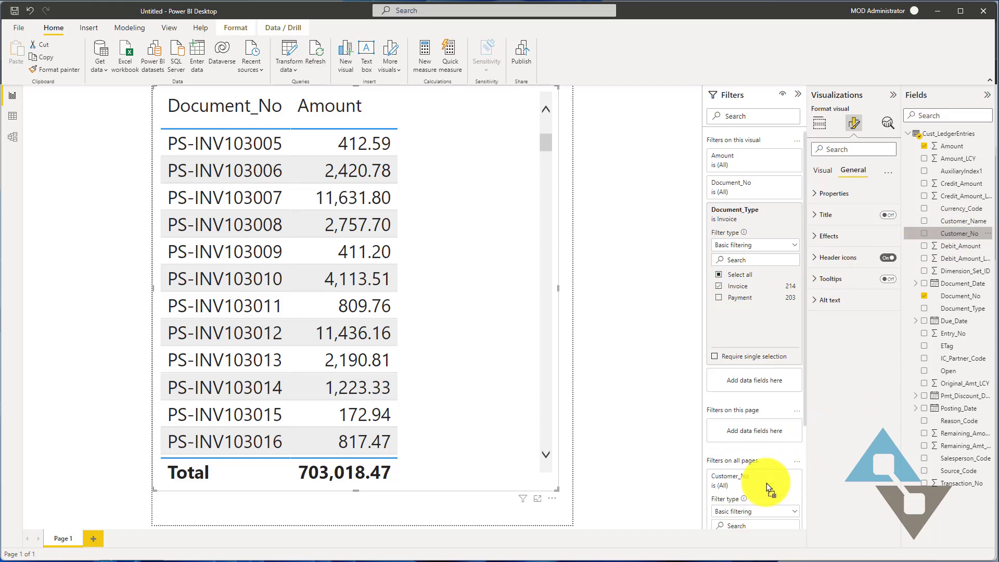
{"action": "scroll", "coordinate": [759, 445], "scroll_direction": "down", "scroll_amount": 3}
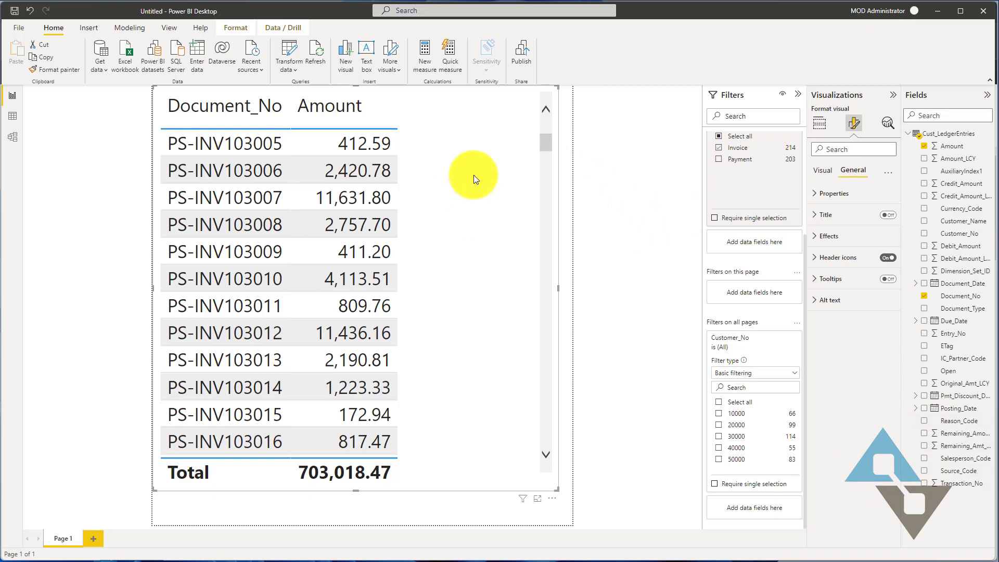
Save the Power BI report as 'Custom Ledger Demo Report' before publishing.
{"action": "left_click", "coordinate": [520, 54]}
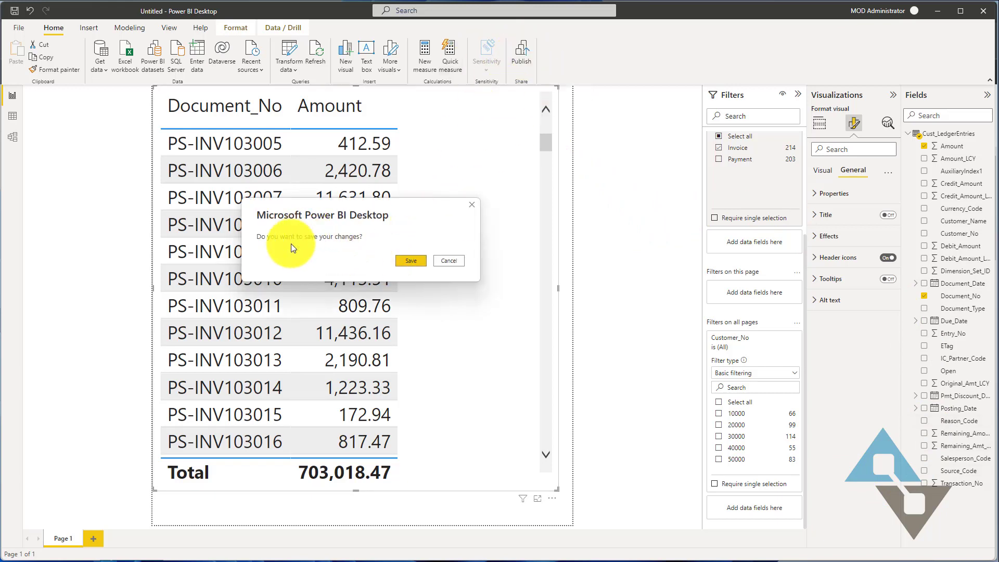
{"action": "left_click", "coordinate": [414, 261]}
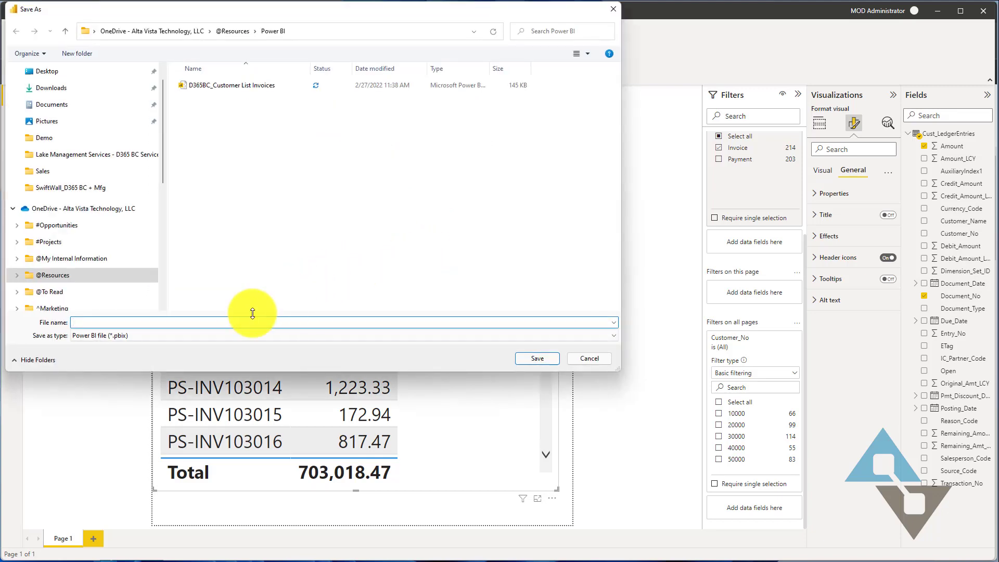
{"action": "type", "text": "D365BC"}
{"action": "key", "text": "ctrl+a"}
{"action": "key", "text": "BackSpace"}
{"action": "type", "text": "Custom Ledger Demo Report"}
{"action": "left_click", "coordinate": [527, 356]}
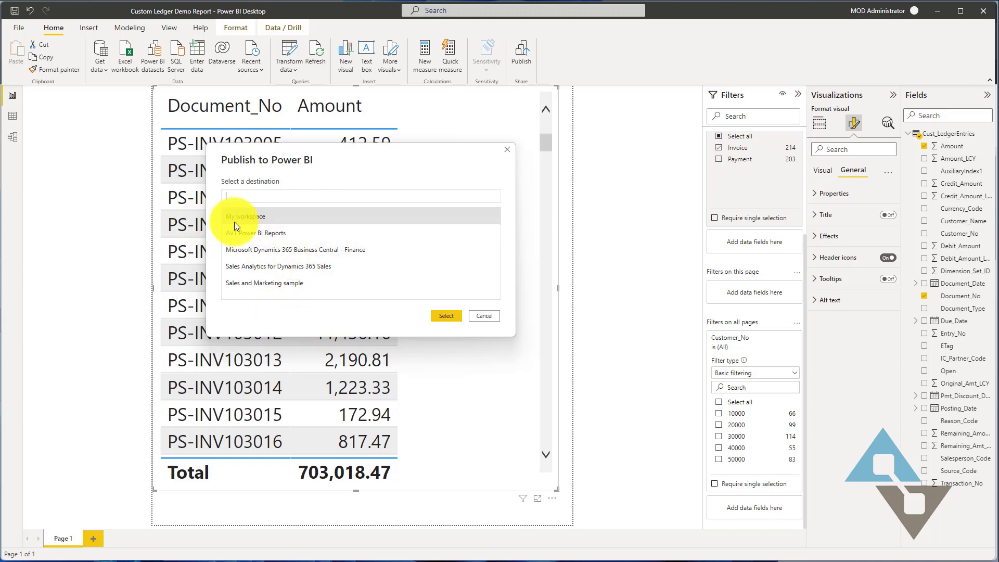
Publish Custom Ledger Demo Report.pbix to the AVT Power BI Reports workspace and acknowledge success.
{"action": "left_click", "coordinate": [241, 235]}
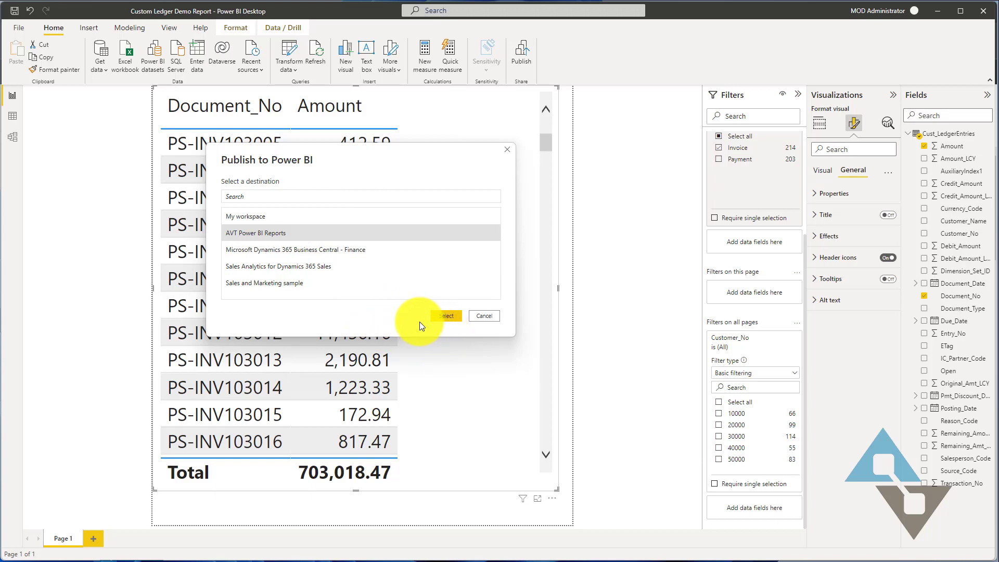
{"action": "left_click", "coordinate": [446, 315]}
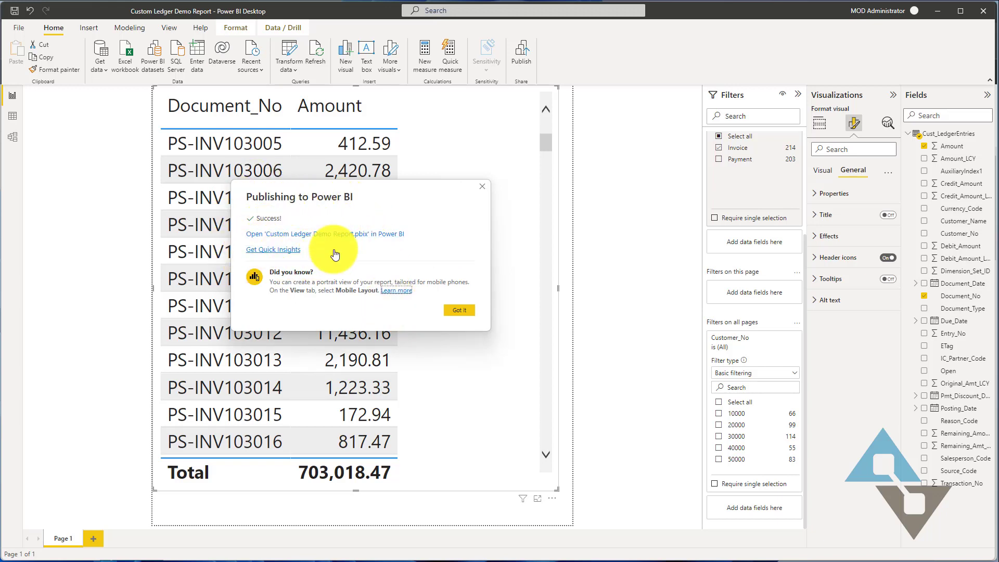
{"action": "left_click", "coordinate": [458, 311]}
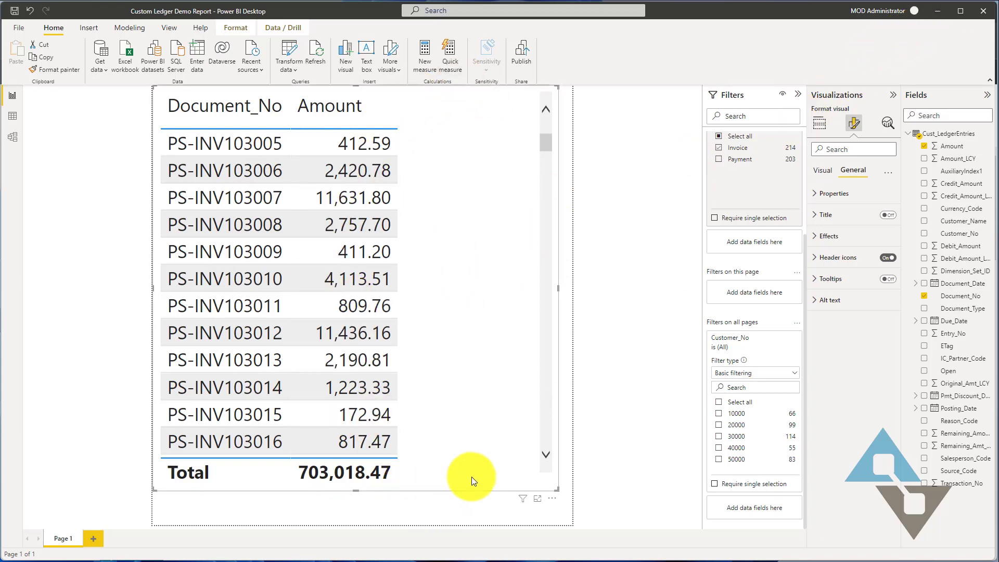
Minimize Power BI Desktop and open the Business Central Customers list.
{"action": "left_click", "coordinate": [939, 10]}
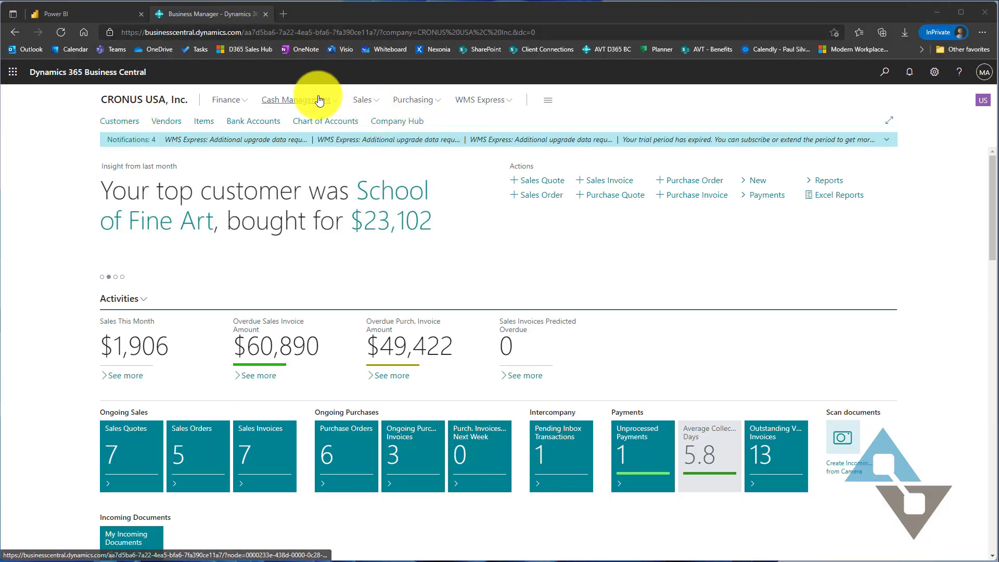
{"action": "left_click", "coordinate": [117, 122]}
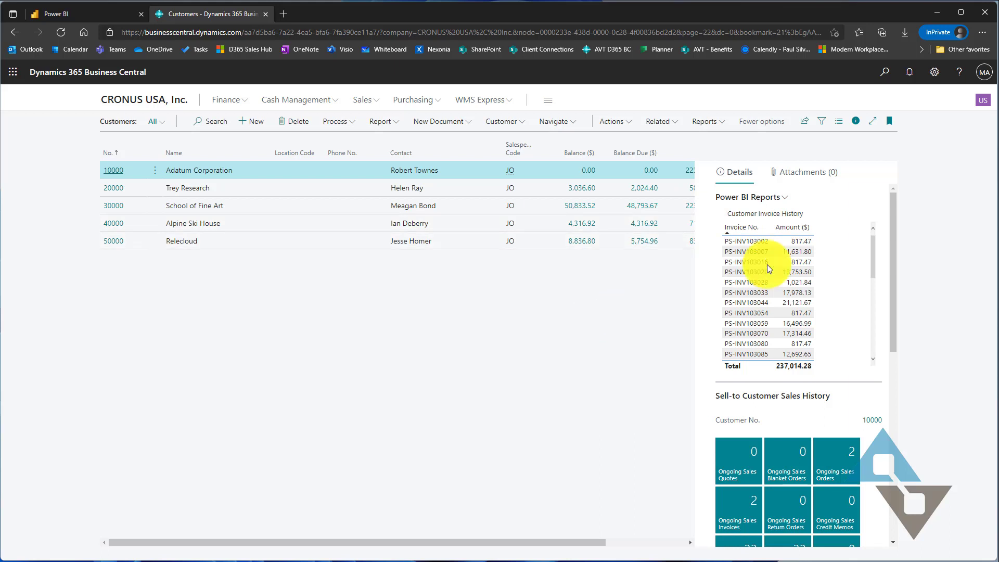
Enable Custom Ledger Demo Report in the Customers Power BI Reports factbox.
{"action": "left_click", "coordinate": [787, 201]}
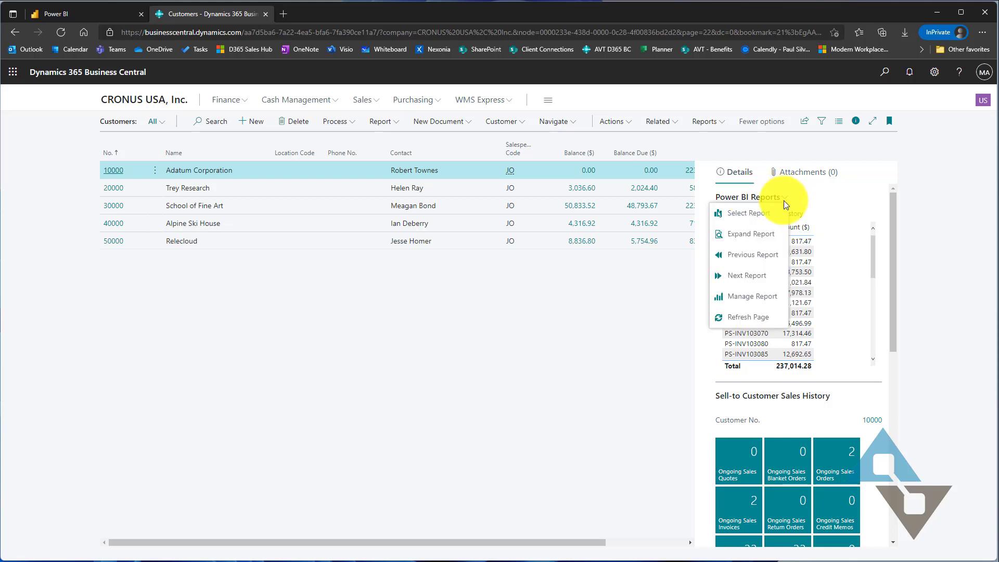
{"action": "left_click", "coordinate": [742, 218]}
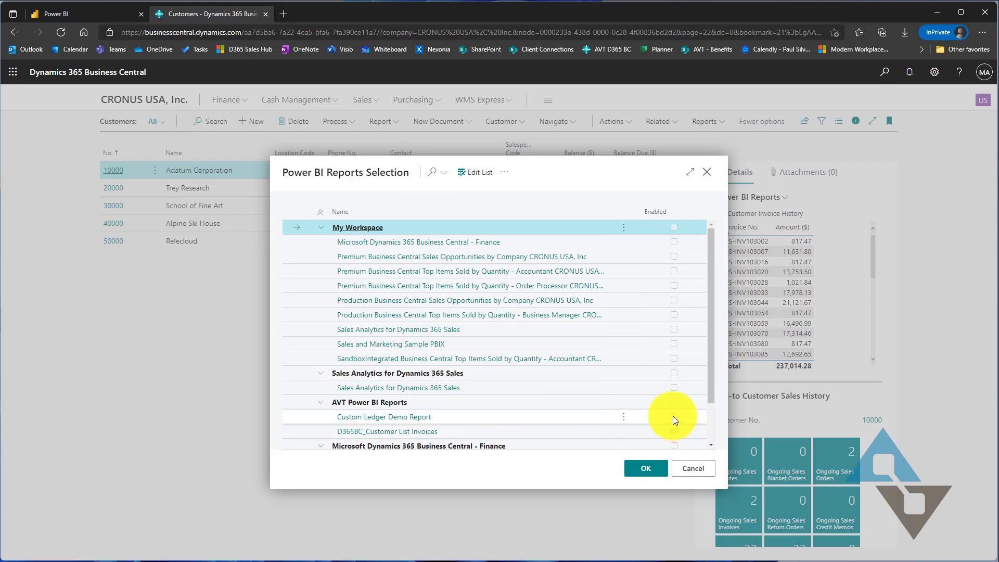
{"action": "left_click", "coordinate": [624, 417]}
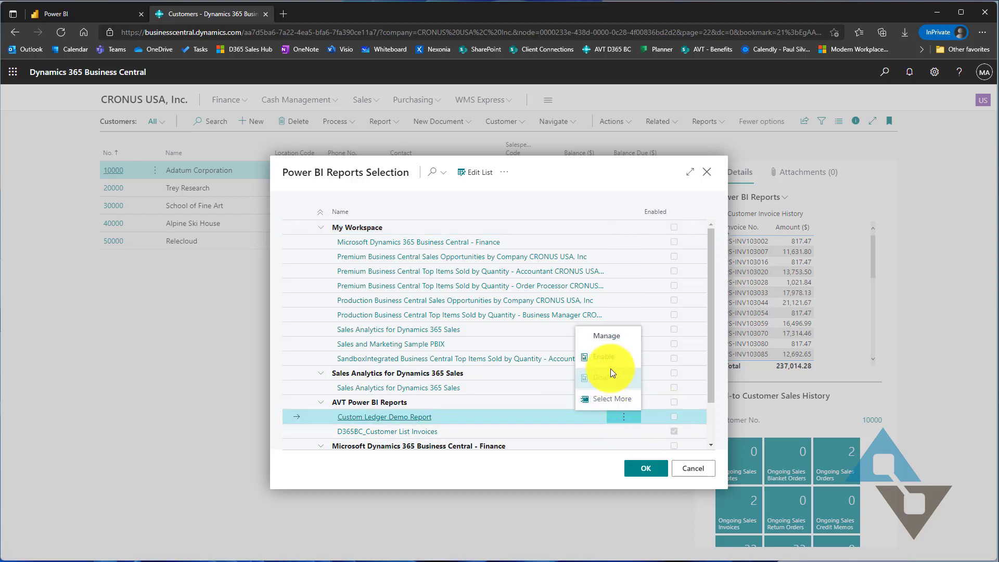
{"action": "left_click", "coordinate": [612, 355]}
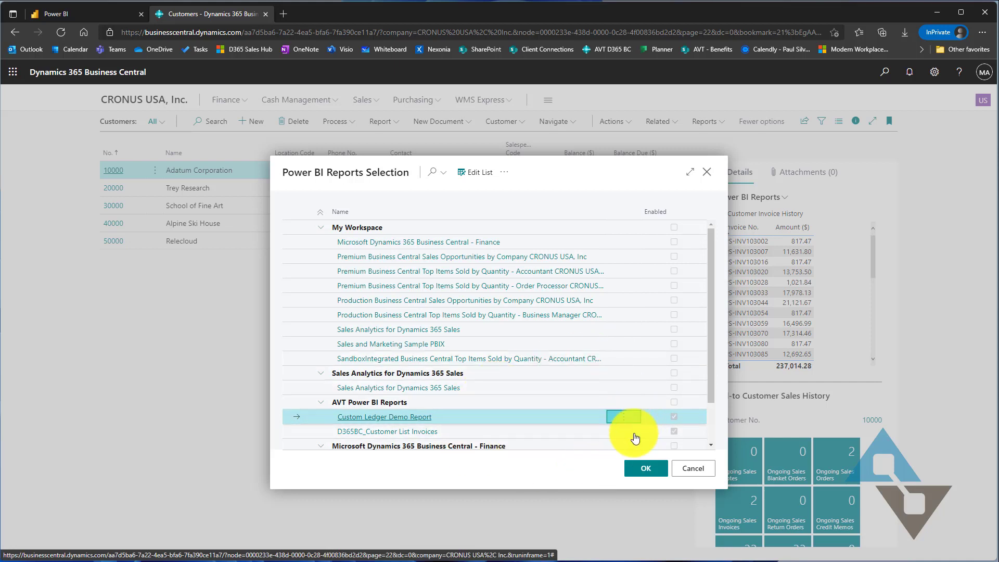
{"action": "left_click", "coordinate": [644, 470]}
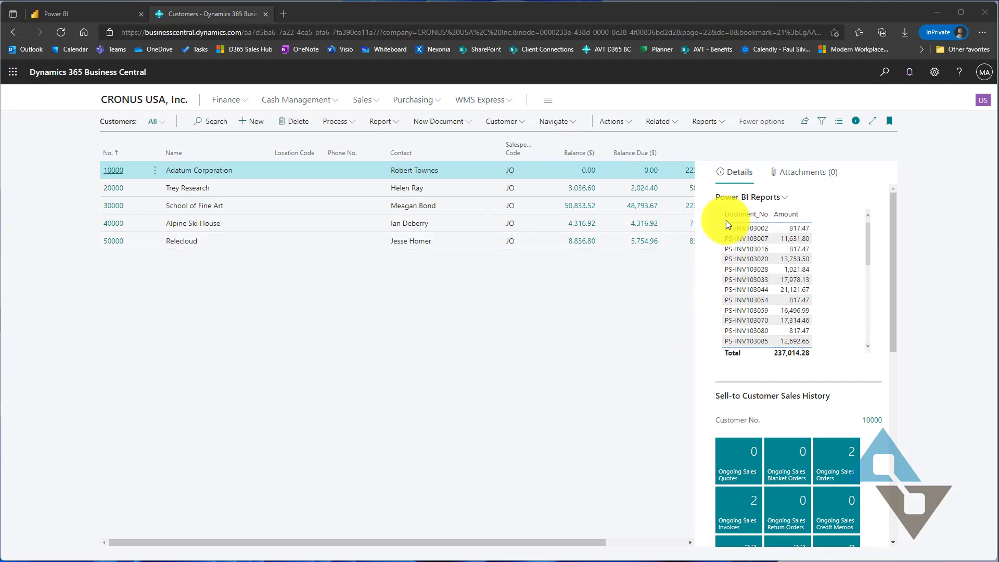
Advance the factbox twice with Next Report to reach the Document_No and Amount table.
{"action": "left_click", "coordinate": [786, 202]}
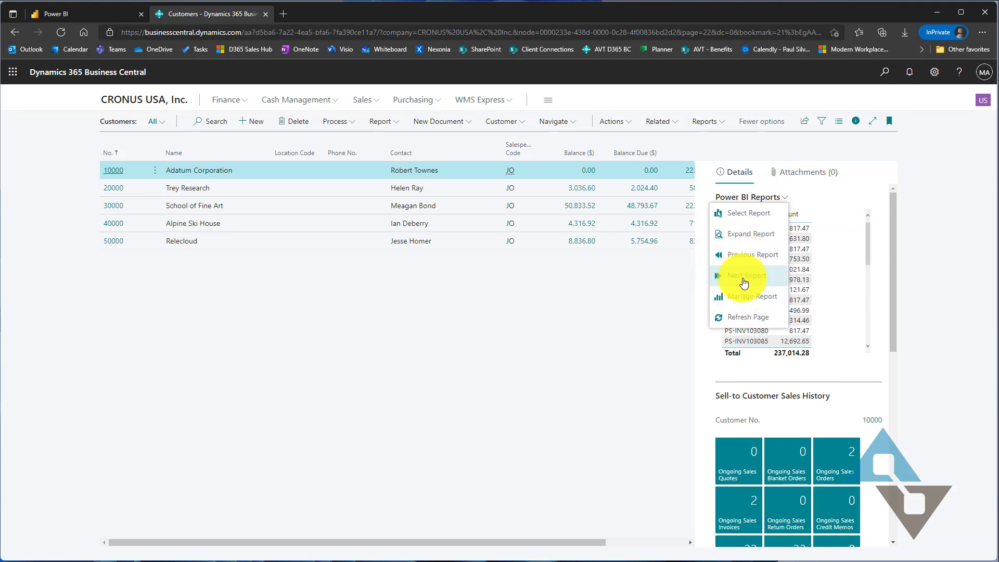
{"action": "left_click", "coordinate": [750, 283]}
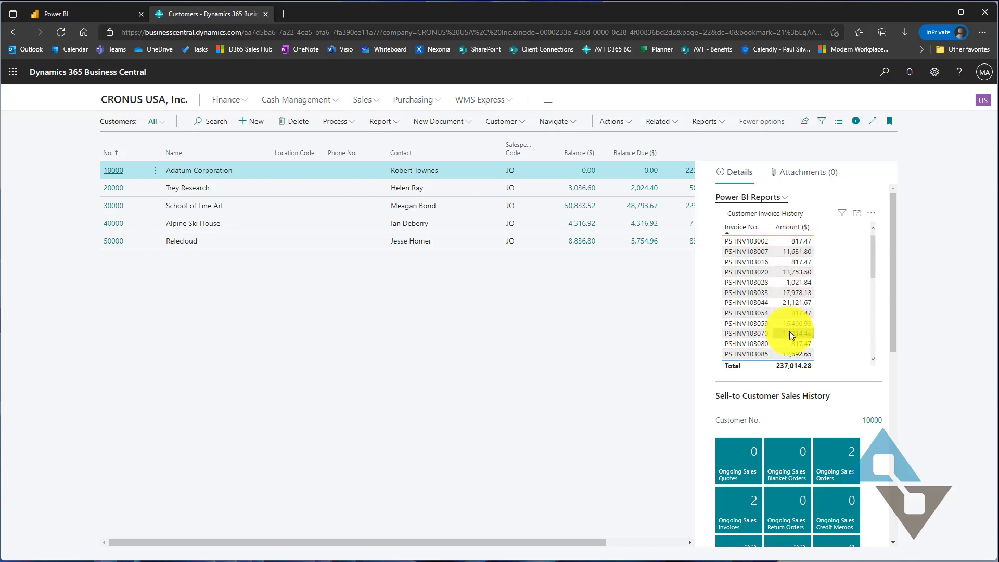
{"action": "left_click", "coordinate": [787, 198]}
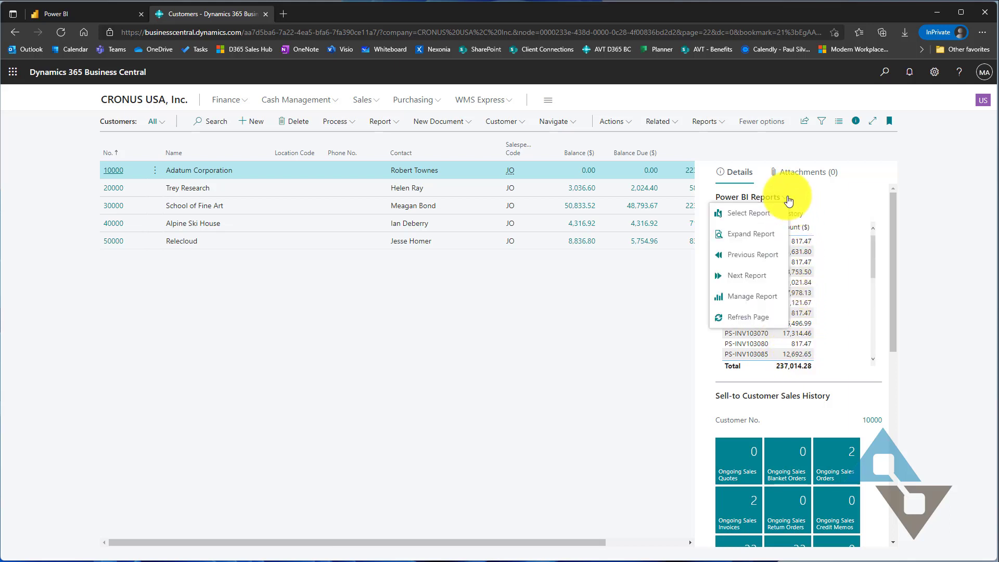
{"action": "left_click", "coordinate": [754, 276]}
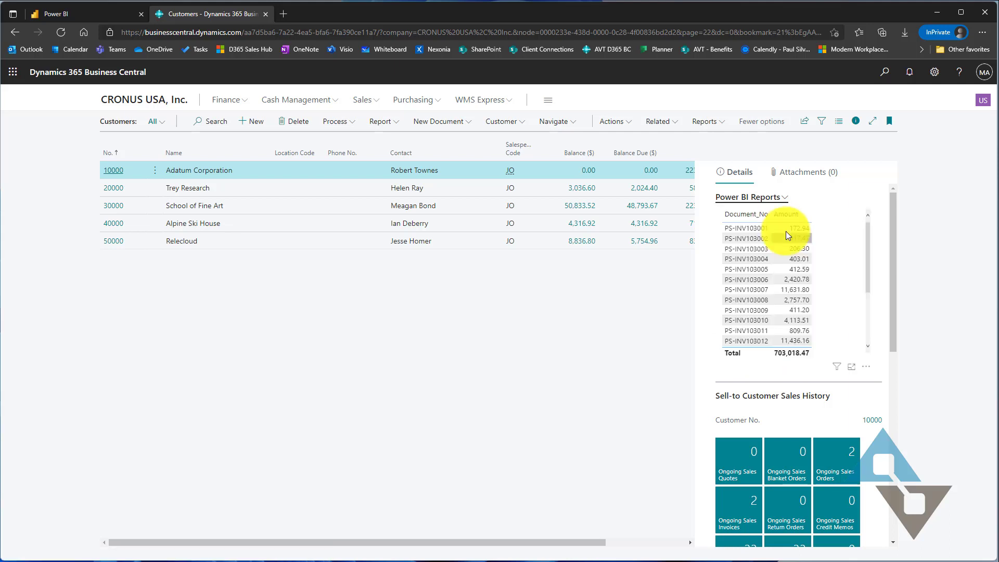